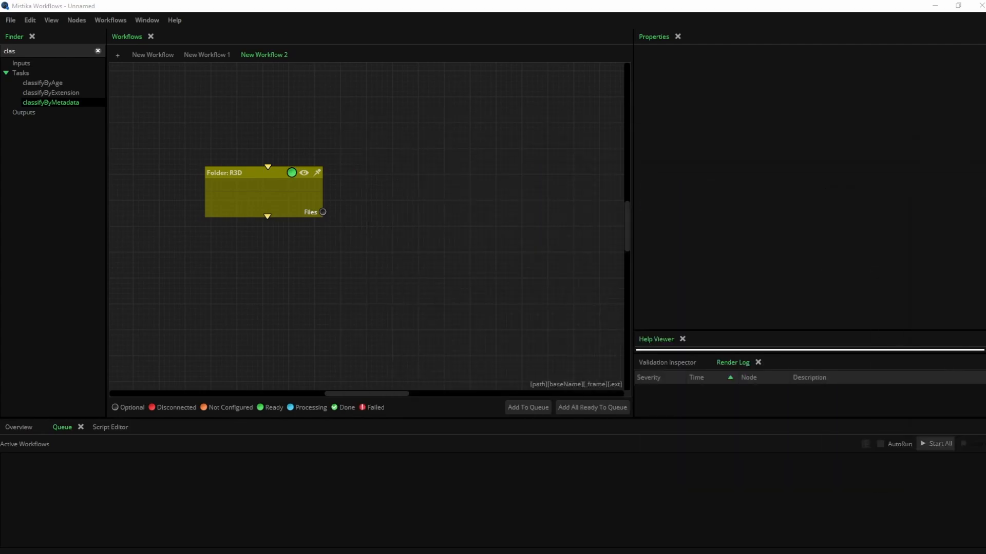
Add a classifyByMetadata node fed by the Folder: R3D files and set its preset to Fps
{"action": "scroll", "coordinate": [330, 170], "scroll_direction": "up", "scroll_amount": 1}
{"action": "left_click_drag", "start_coordinate": [55, 103], "coordinate": [364, 292]}
{"action": "left_click_drag", "start_coordinate": [409, 251], "coordinate": [403, 279]}
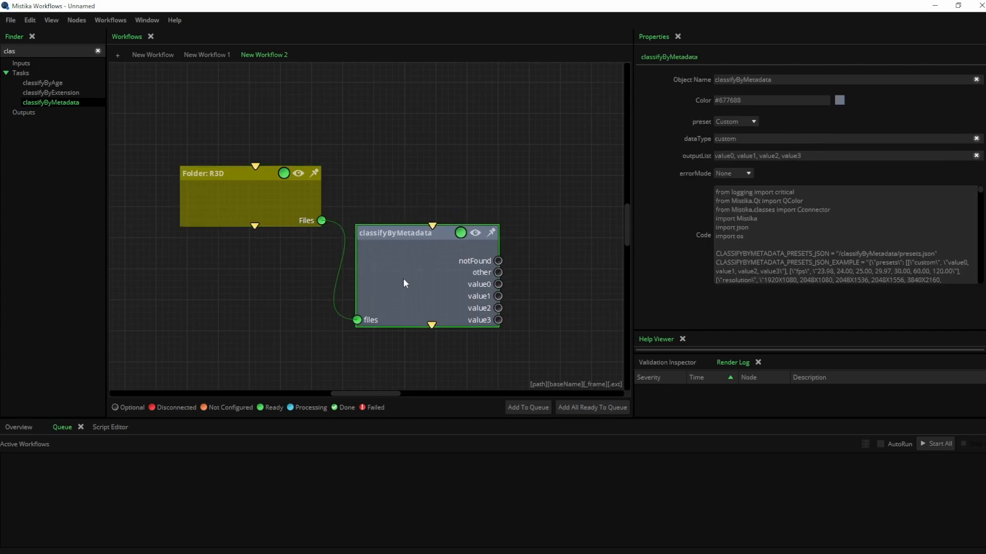
{"action": "left_click", "coordinate": [737, 122]}
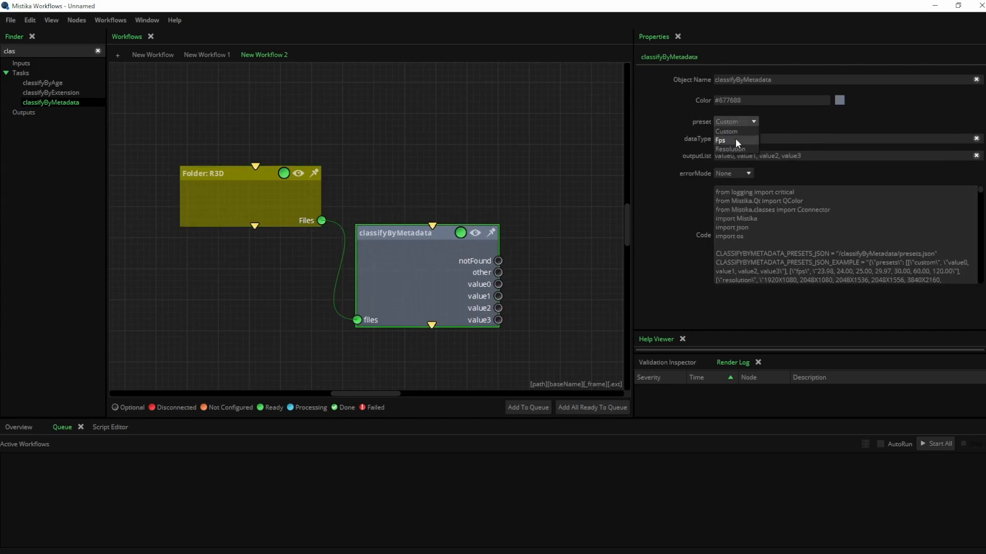
{"action": "left_click", "coordinate": [737, 141]}
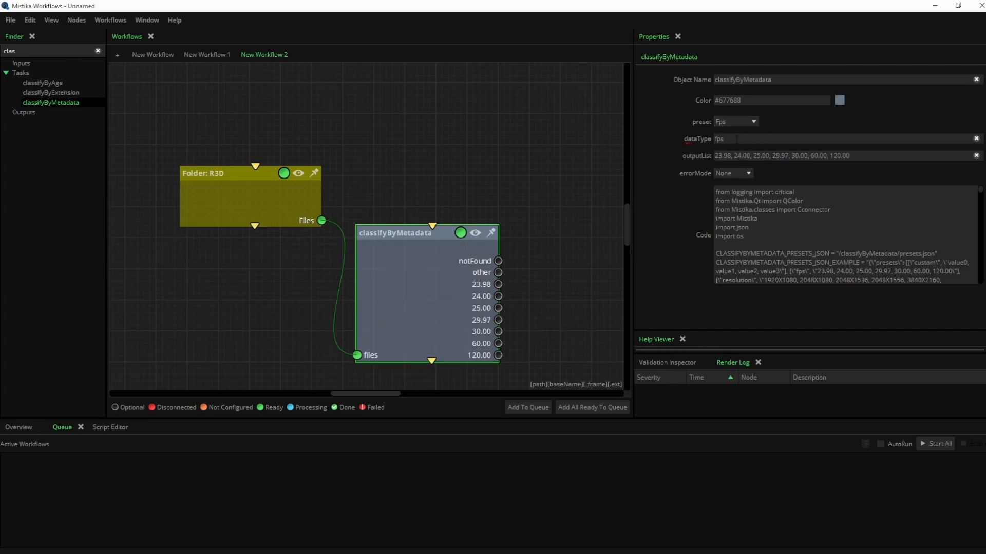
{"action": "left_click_drag", "start_coordinate": [527, 240], "coordinate": [500, 200]}
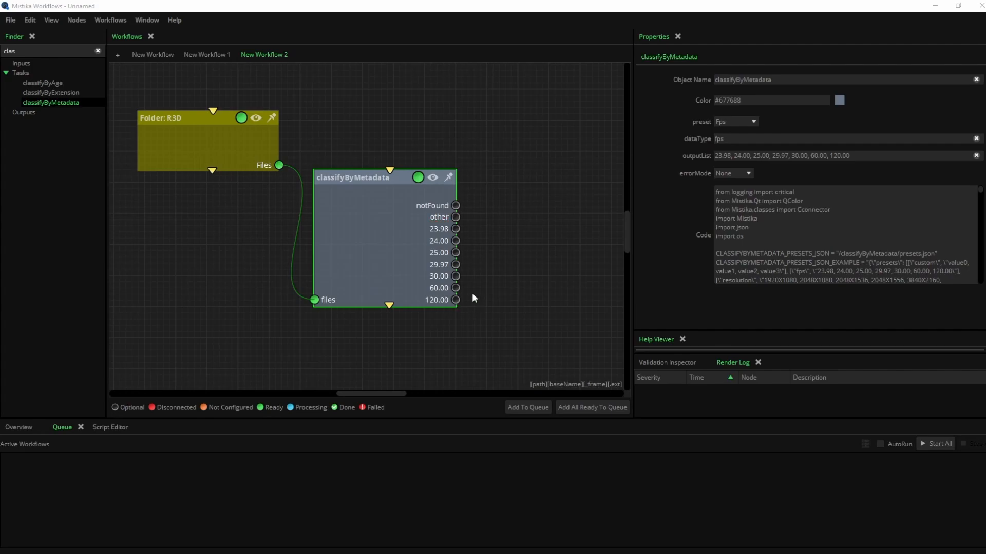
Add a ProRes node fed by the 24.00 fps output, transcoding to HD 1080 at 25 fps
{"action": "left_click", "coordinate": [98, 52]}
{"action": "type", "text": "pro"}
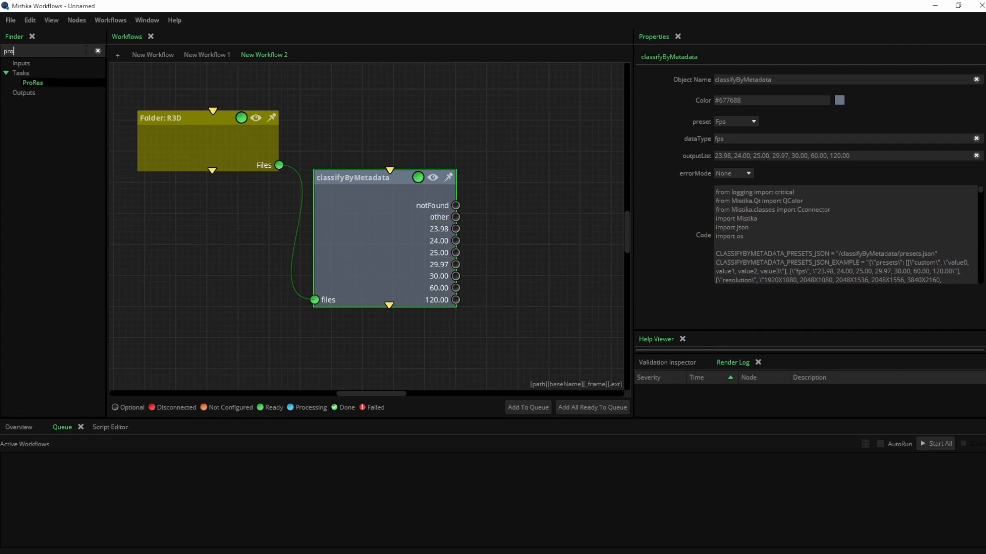
{"action": "key", "text": "Return"}
{"action": "left_click_drag", "start_coordinate": [357, 213], "coordinate": [497, 213]}
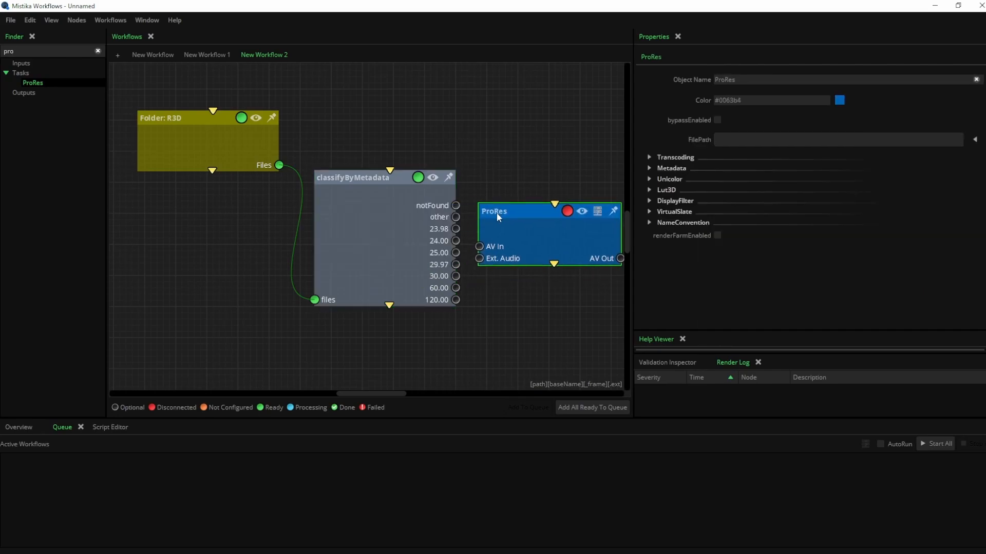
{"action": "left_click_drag", "start_coordinate": [406, 235], "coordinate": [476, 264]}
{"action": "left_click", "coordinate": [648, 157]}
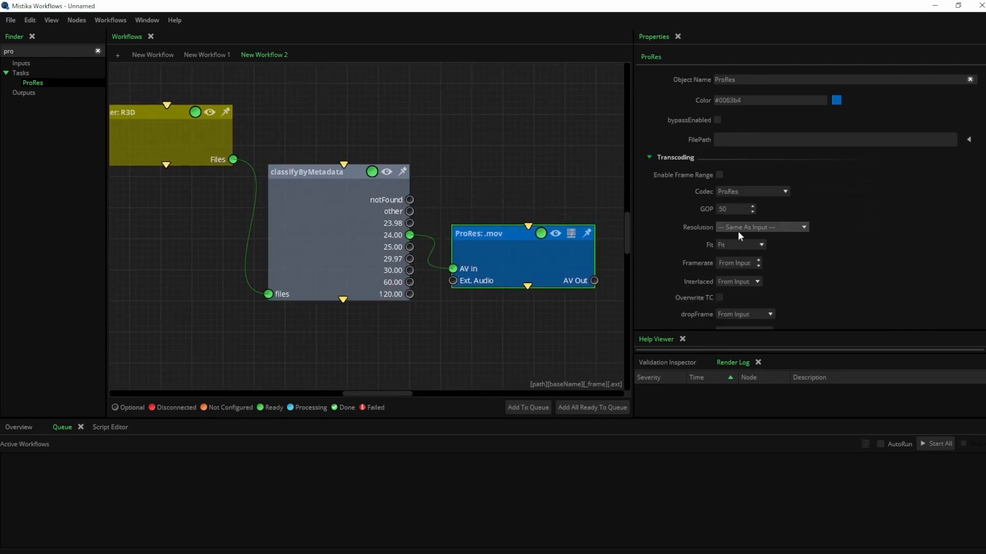
{"action": "left_click", "coordinate": [747, 227]}
{"action": "left_click", "coordinate": [774, 308]}
{"action": "left_click_drag", "start_coordinate": [731, 263], "coordinate": [855, 260]}
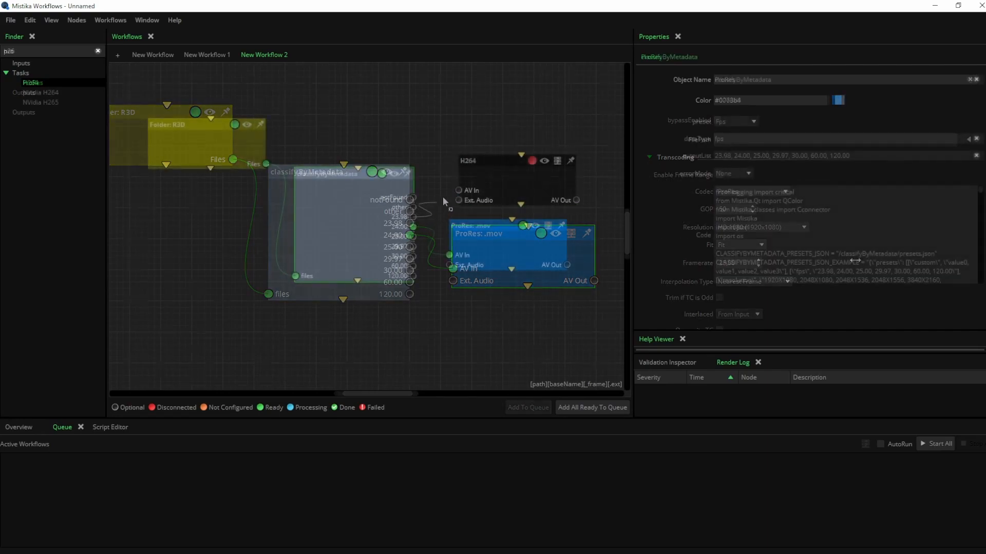
Route 23.98 fps clips into the H264 node and set it to HD 1080 at 25 fps
{"action": "left_click_drag", "start_coordinate": [458, 190], "coordinate": [478, 183]}
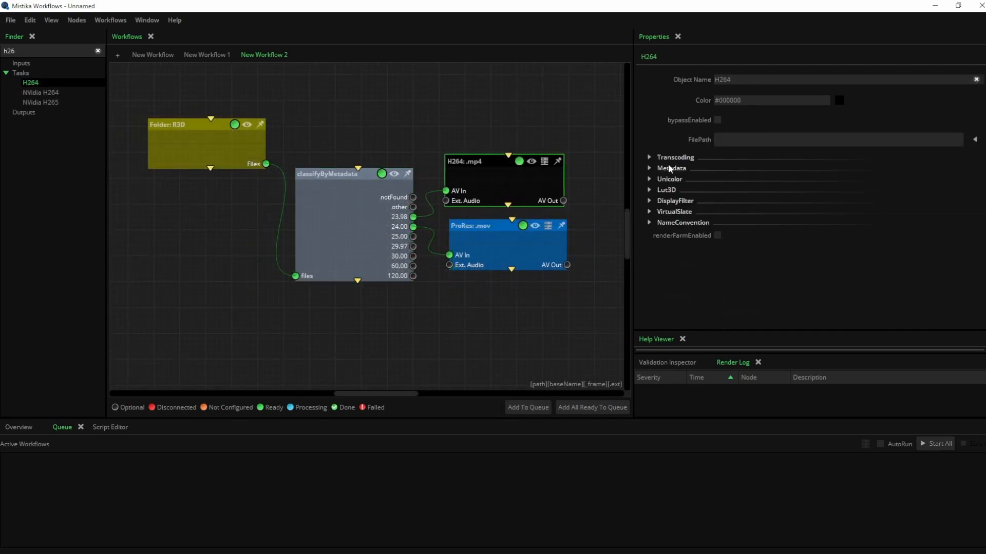
{"action": "left_click", "coordinate": [670, 158]}
{"action": "left_click", "coordinate": [760, 245]}
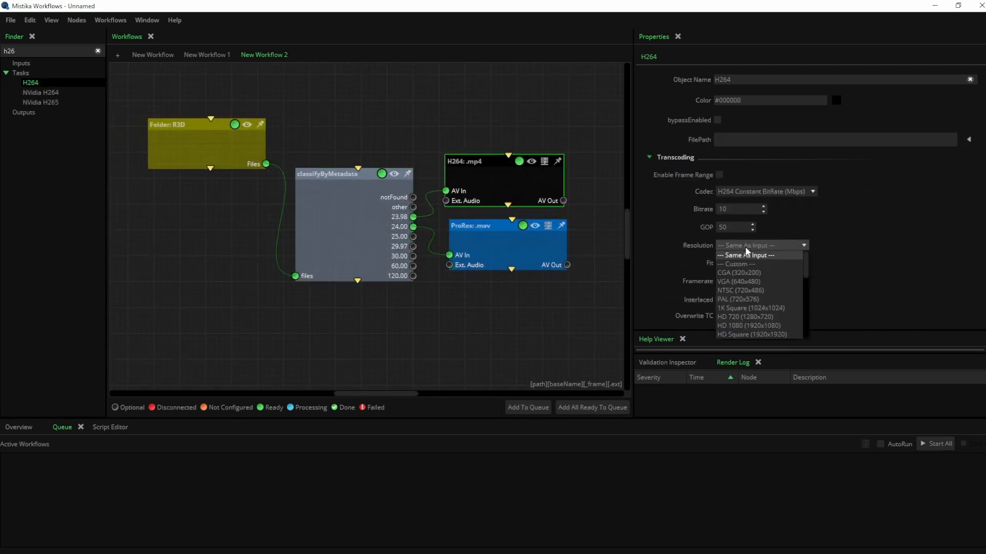
{"action": "left_click", "coordinate": [754, 326]}
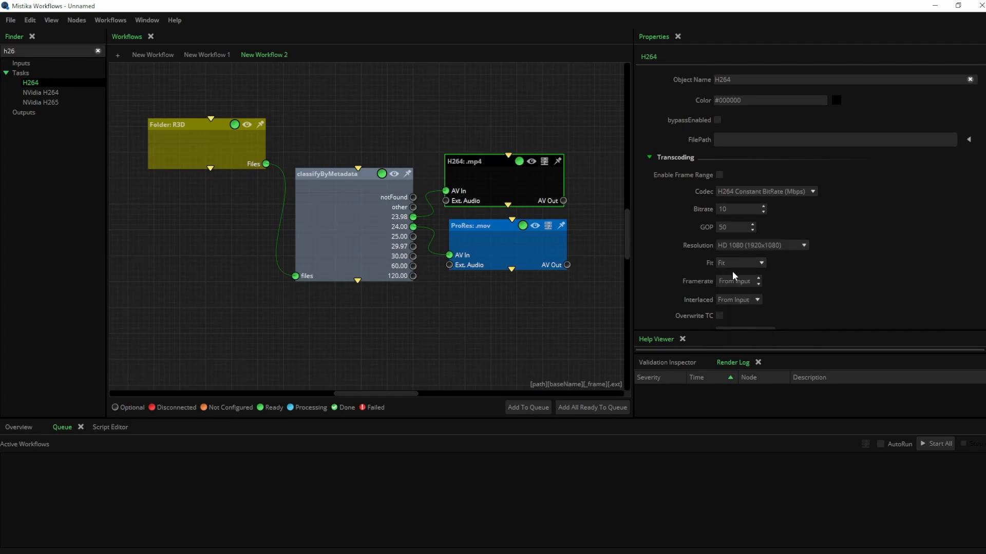
{"action": "left_click_drag", "start_coordinate": [727, 279], "coordinate": [854, 278]}
Add a Copy node below ProRes receiving the 25.00 fps clips, then bring the Media window into view
{"action": "left_click", "coordinate": [97, 50]}
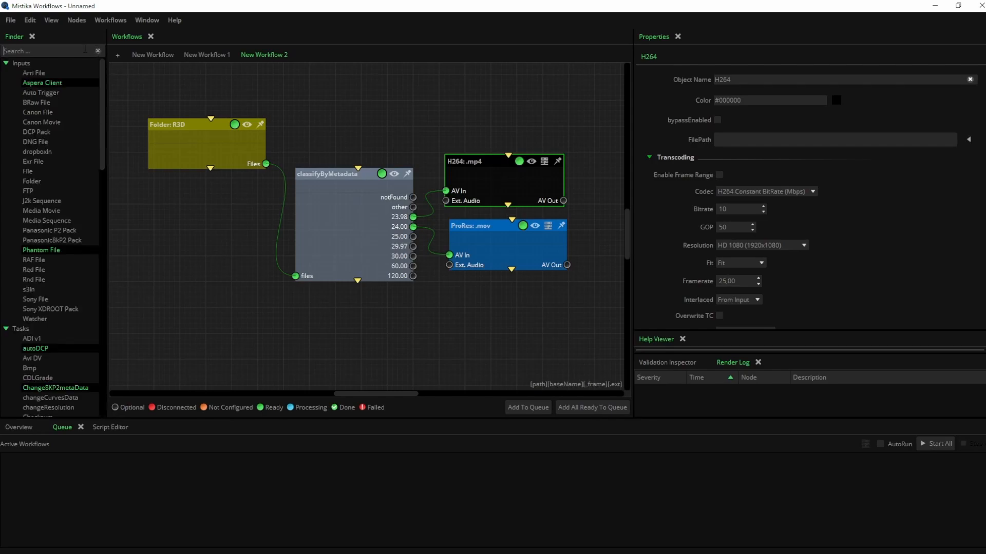
{"action": "type", "text": "copy"}
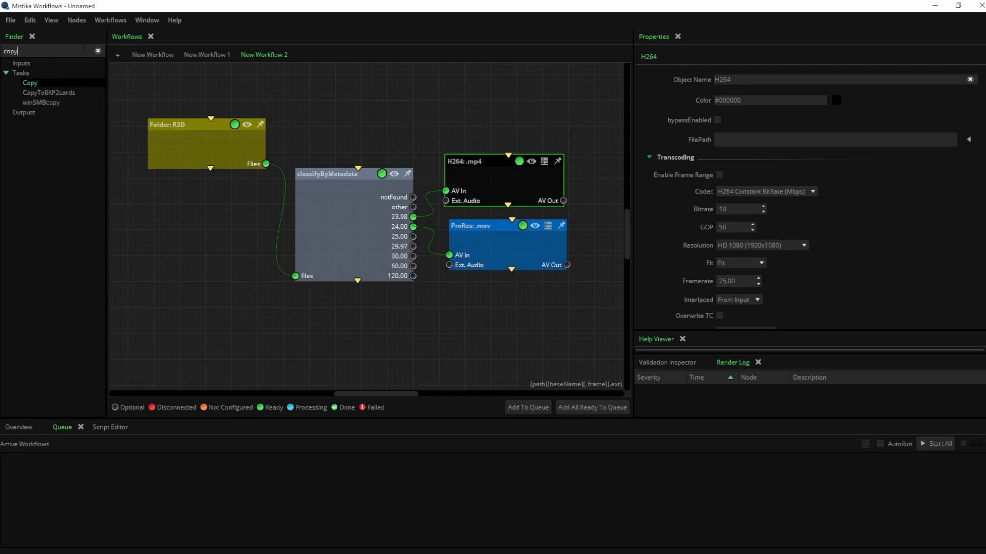
{"action": "key", "text": "Return"}
{"action": "left_click_drag", "start_coordinate": [405, 242], "coordinate": [509, 300]}
{"action": "left_click_drag", "start_coordinate": [412, 237], "coordinate": [448, 331]}
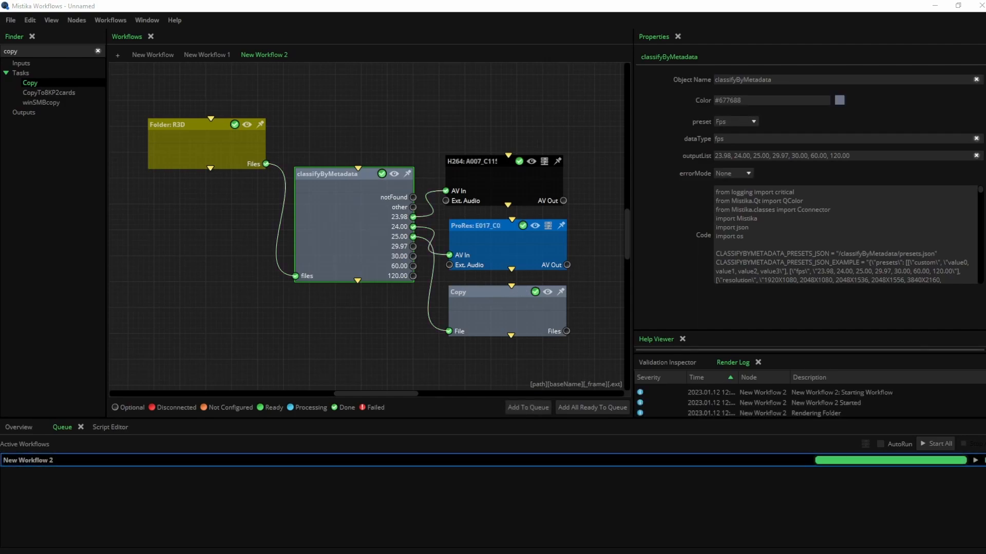
{"action": "left_click_drag", "start_coordinate": [985, 225], "coordinate": [670, 162]}
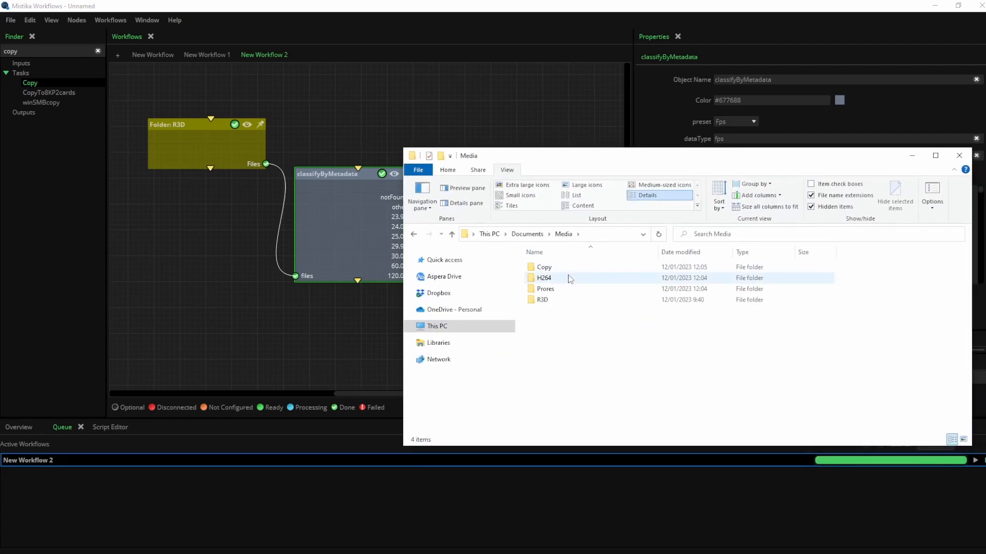
Inspect the Prores and H264 output folders, then open the Copy folder with its R3D files
{"action": "double_click", "coordinate": [558, 291]}
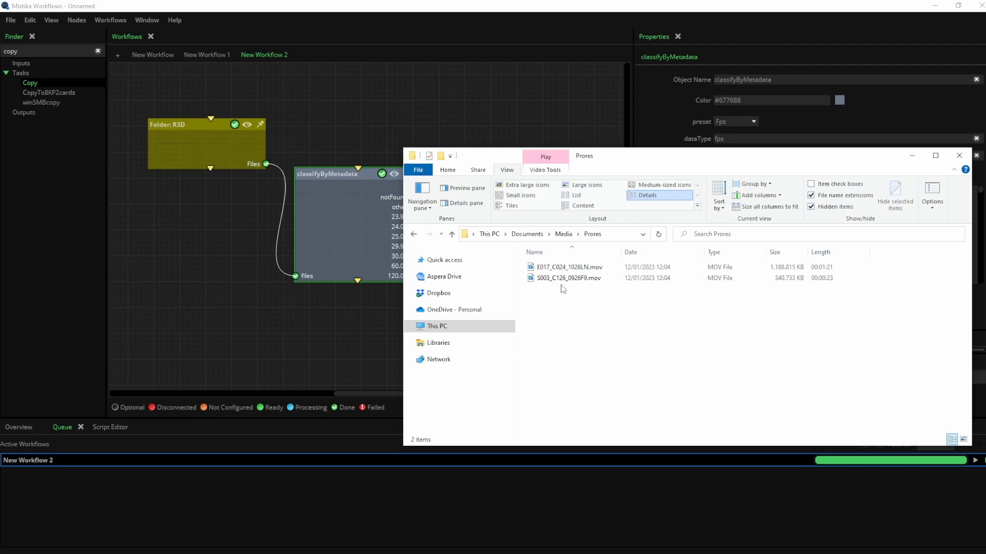
{"action": "left_click", "coordinate": [451, 234]}
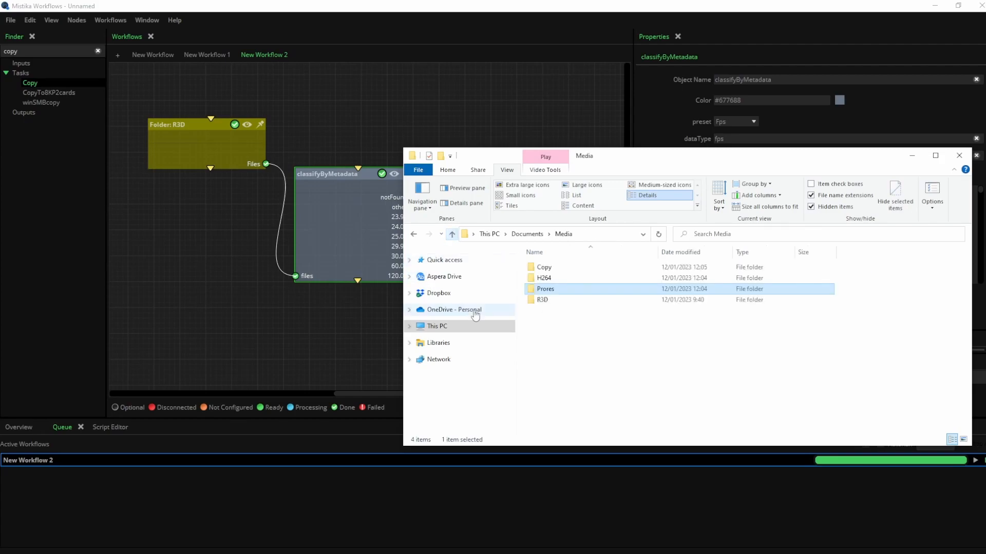
{"action": "double_click", "coordinate": [541, 280]}
{"action": "left_click", "coordinate": [569, 267]}
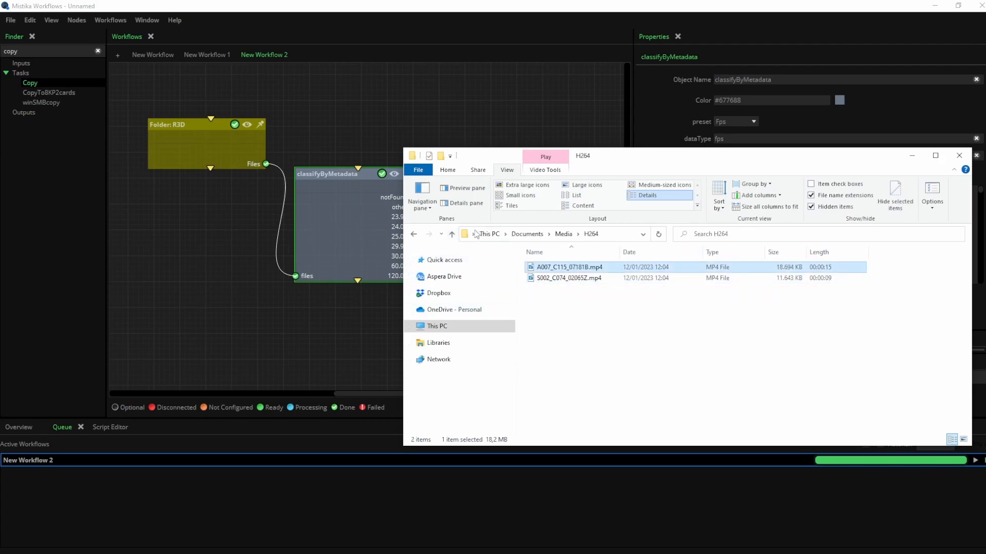
{"action": "left_click", "coordinate": [452, 234]}
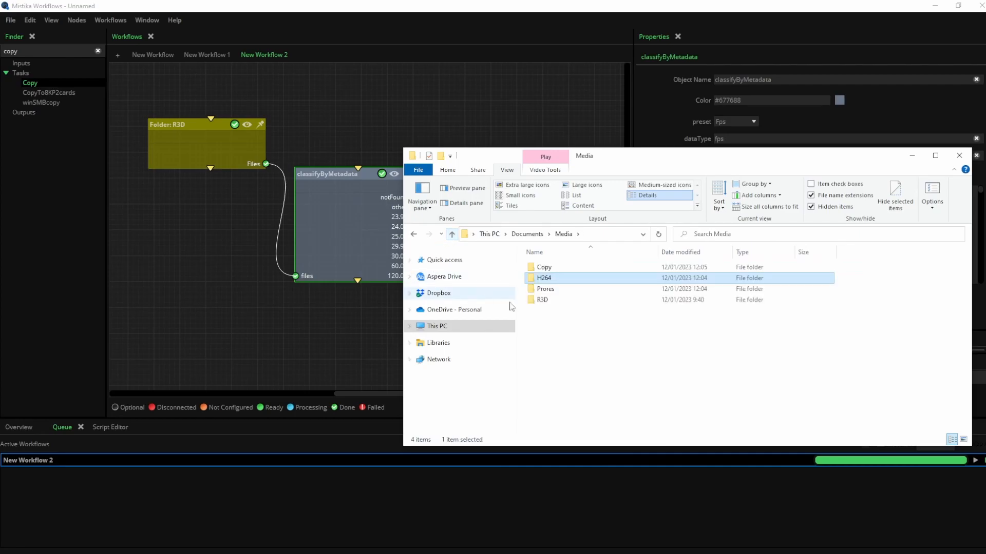
{"action": "double_click", "coordinate": [550, 269]}
{"action": "left_click", "coordinate": [565, 268]}
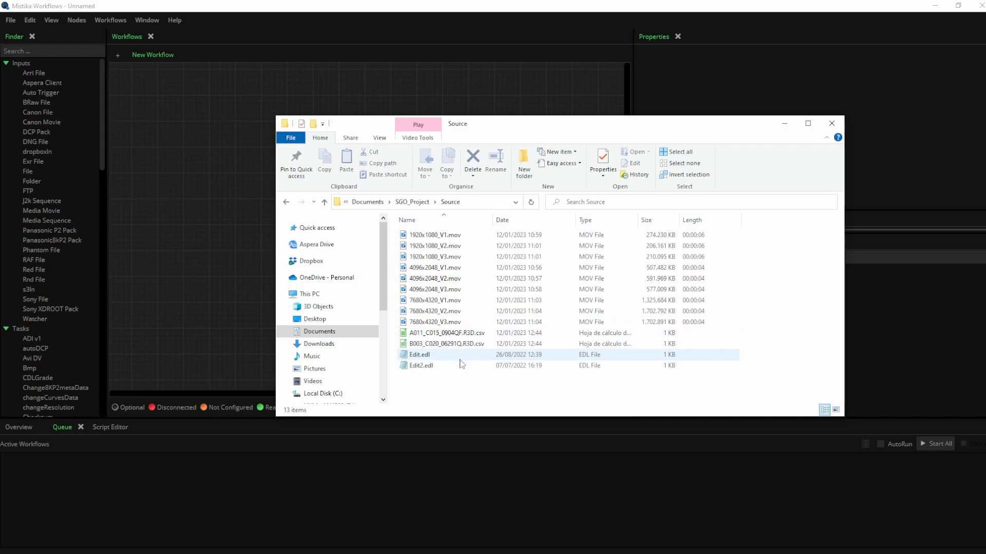
Drag the Source folder window off-screen to reveal the empty Mistika canvas
{"action": "left_click_drag", "start_coordinate": [549, 126], "coordinate": [985, 214]}
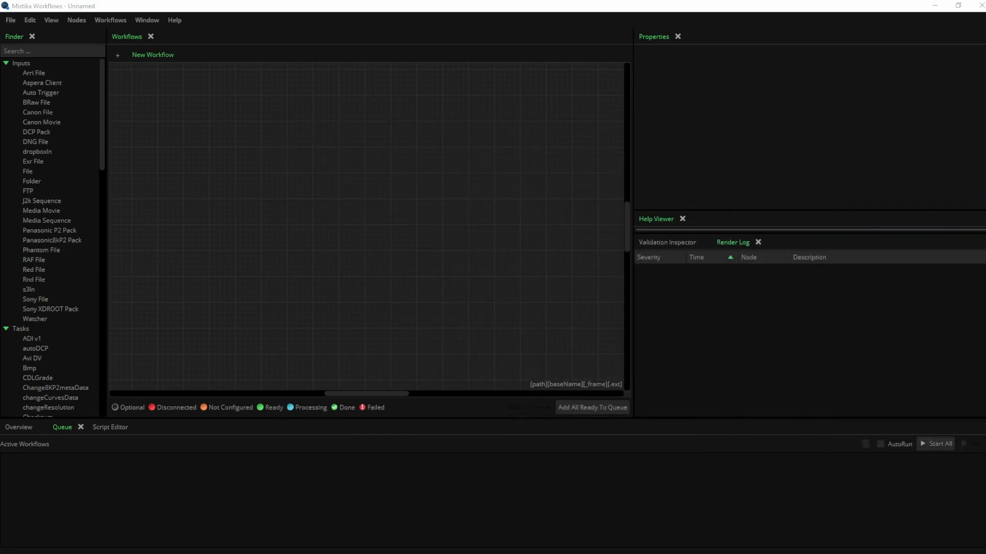
Add a Watcher node and a classifyByMetadata node, wiring the Watcher's output into files
{"action": "left_click", "coordinate": [48, 51]}
{"action": "type", "text": "watcher"}
{"action": "left_click_drag", "start_coordinate": [35, 73], "coordinate": [257, 162]}
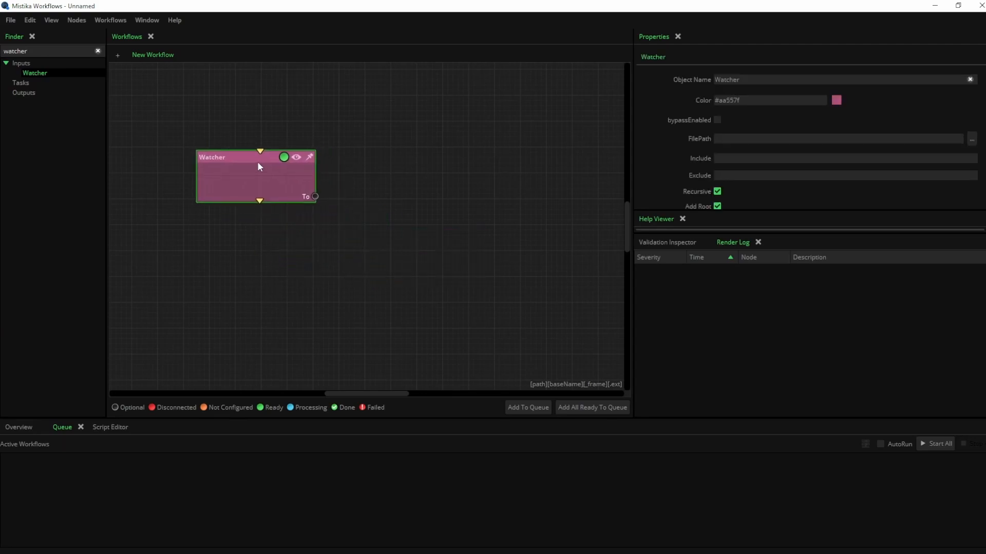
{"action": "left_click", "coordinate": [97, 51]}
{"action": "type", "text": "clas"}
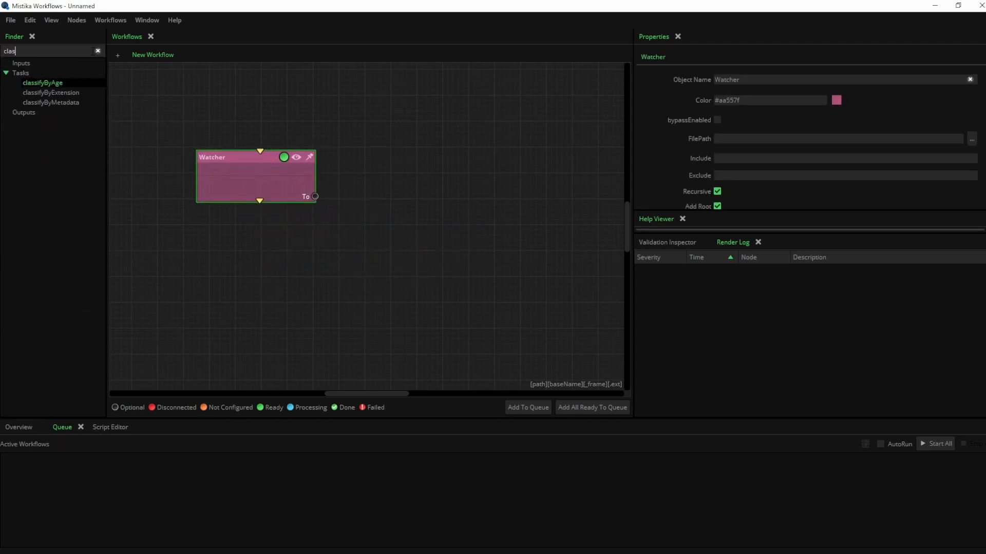
{"action": "left_click_drag", "start_coordinate": [51, 102], "coordinate": [391, 236]}
{"action": "left_click_drag", "start_coordinate": [315, 197], "coordinate": [350, 255]}
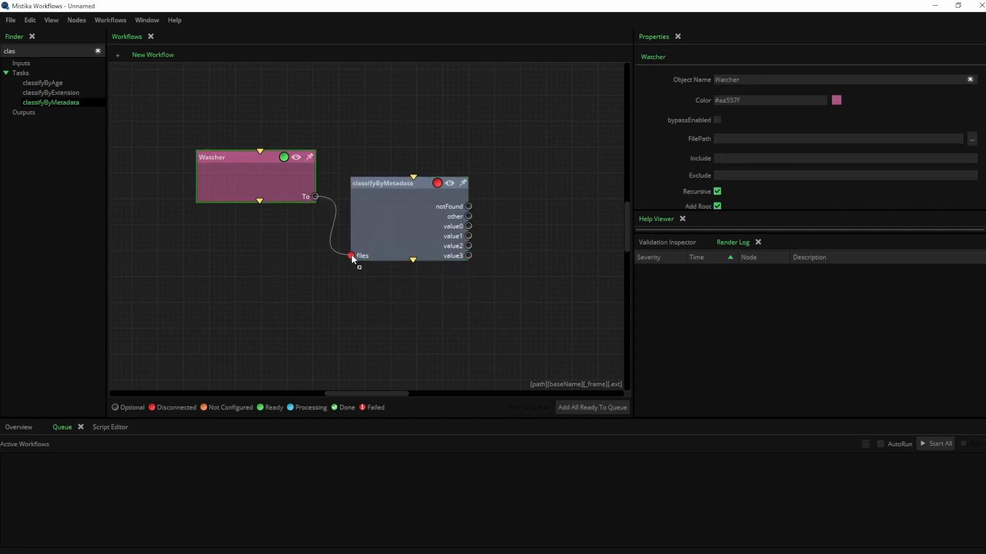
Set the classifier to the Resolution preset with outputs 1920X1080, 7680X4320 and 4096X2048
{"action": "left_click", "coordinate": [373, 245]}
{"action": "left_click", "coordinate": [748, 122]}
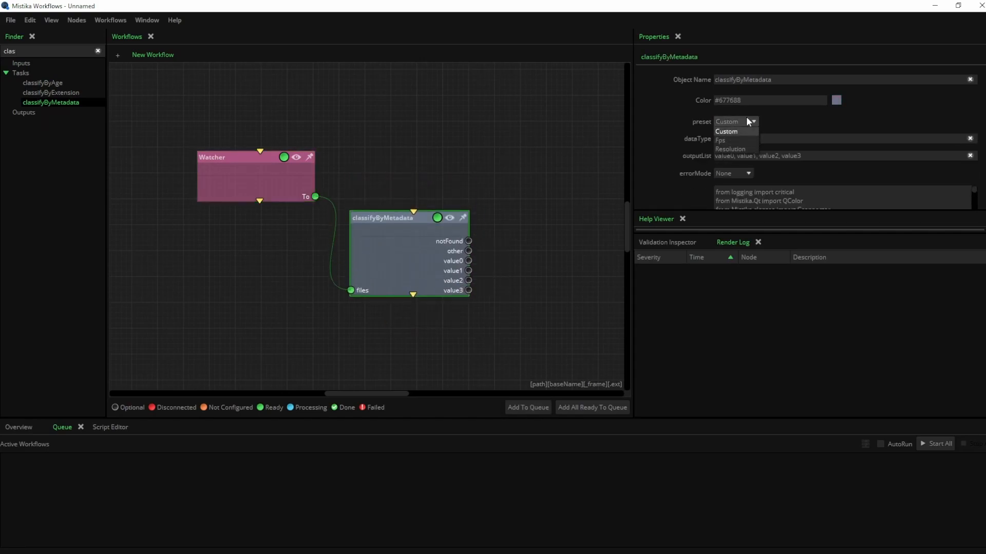
{"action": "left_click", "coordinate": [750, 146]}
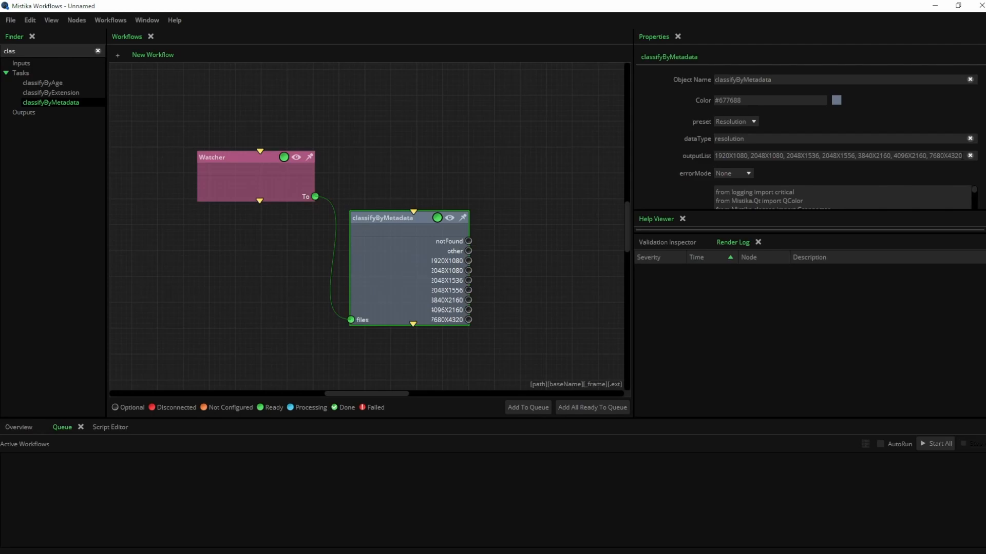
{"action": "type", "text": ", 4096X"}
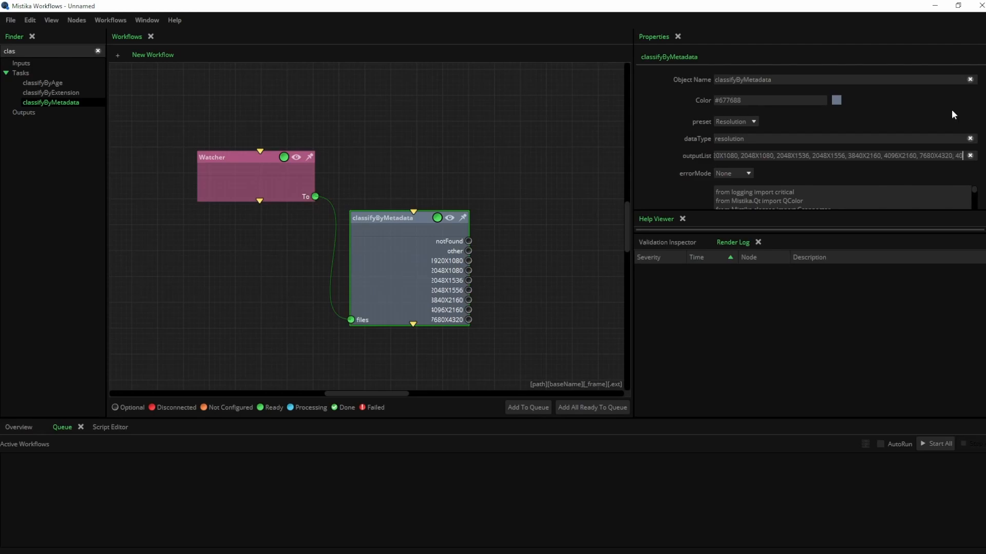
{"action": "type", "text": "2048"}
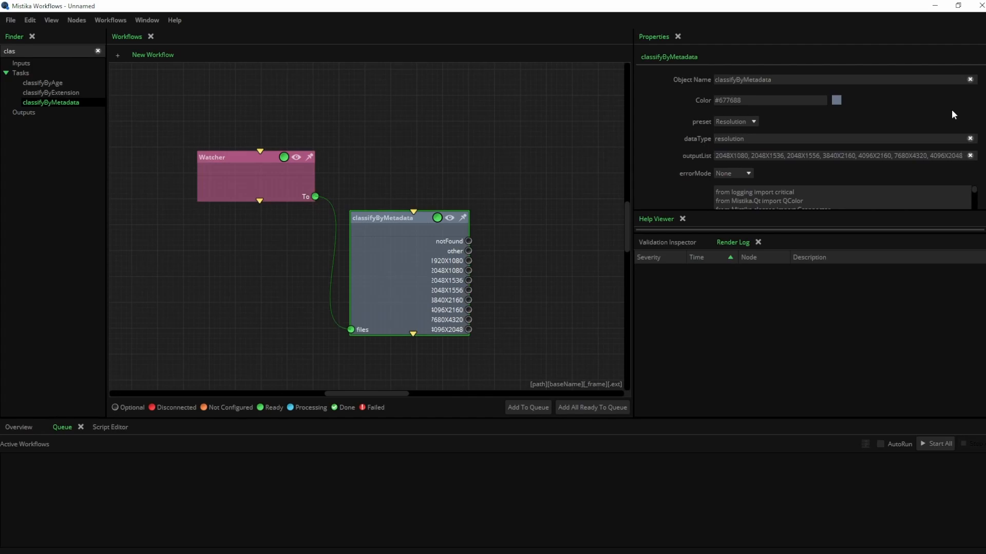
{"action": "left_click_drag", "start_coordinate": [830, 156], "coordinate": [750, 155]}
{"action": "key", "text": "BackSpace"}
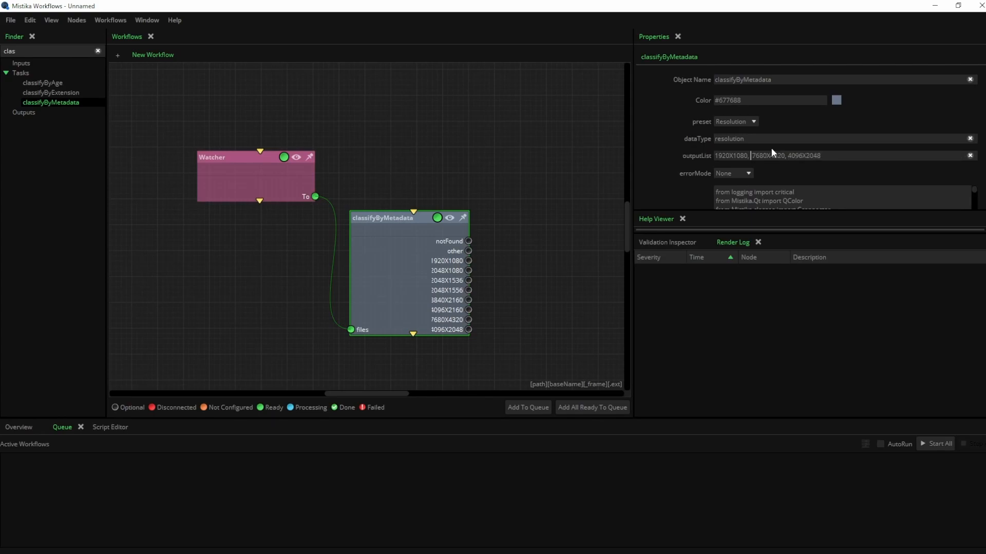
{"action": "left_click", "coordinate": [478, 153]}
{"action": "left_click_drag", "start_coordinate": [391, 255], "coordinate": [386, 265]}
{"action": "double_click", "coordinate": [22, 52]}
Add four Copy nodes on the classifier outputs with Output_Copies subfolders, like 8K, as destinations
{"action": "type", "text": "copy"}
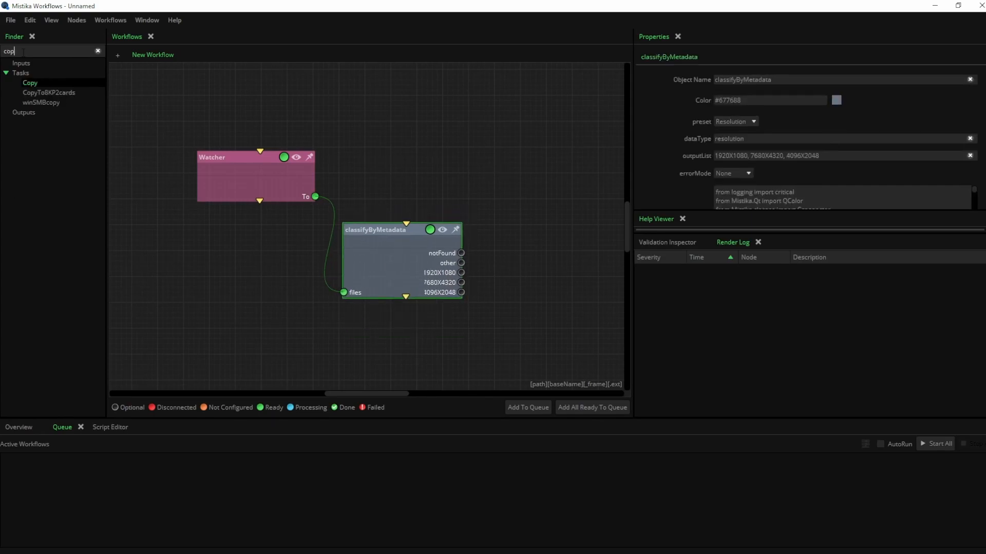
{"action": "key", "text": "Return"}
{"action": "key", "text": "Return"}
{"action": "key", "text": "Return"}
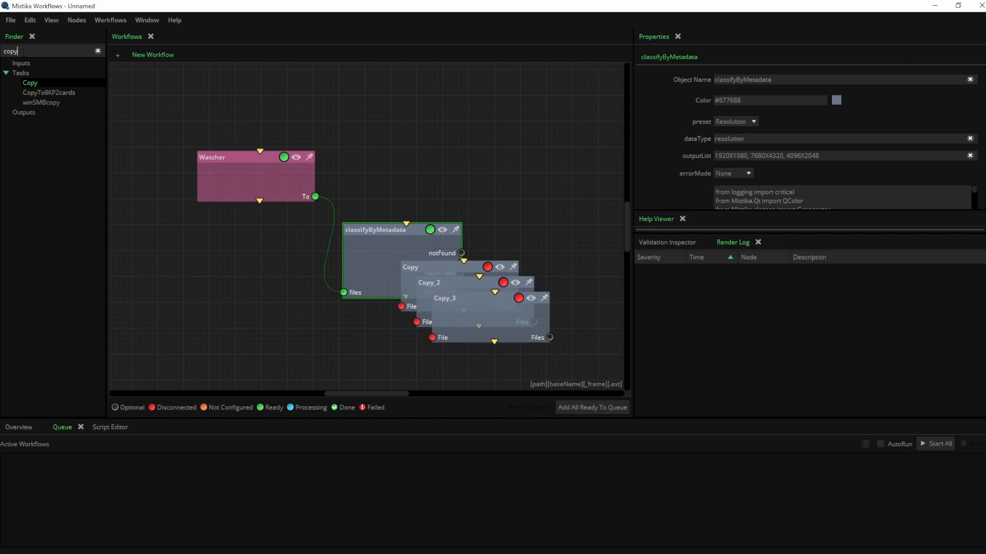
{"action": "key", "text": "Return"}
{"action": "left_click", "coordinate": [417, 265]}
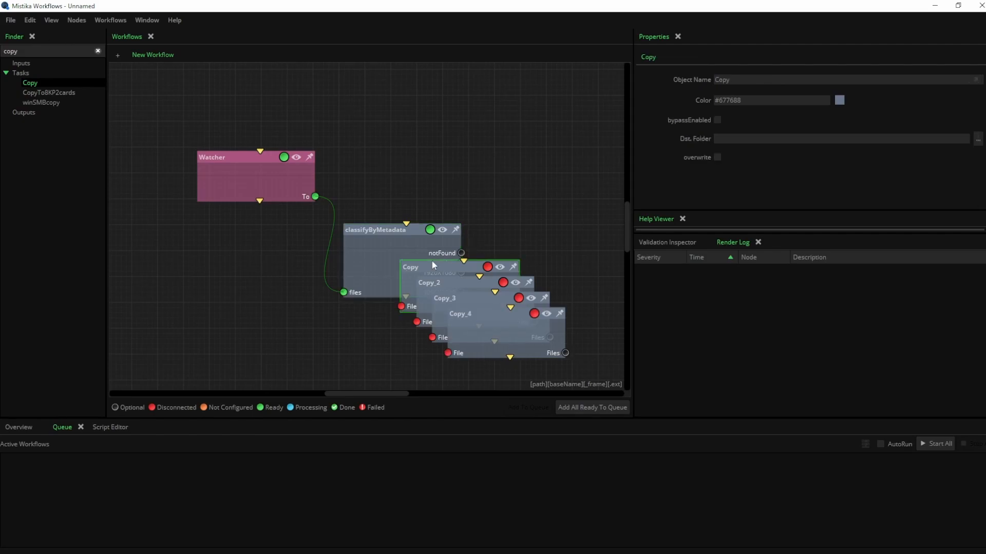
{"action": "left_click_drag", "start_coordinate": [416, 265], "coordinate": [532, 157]}
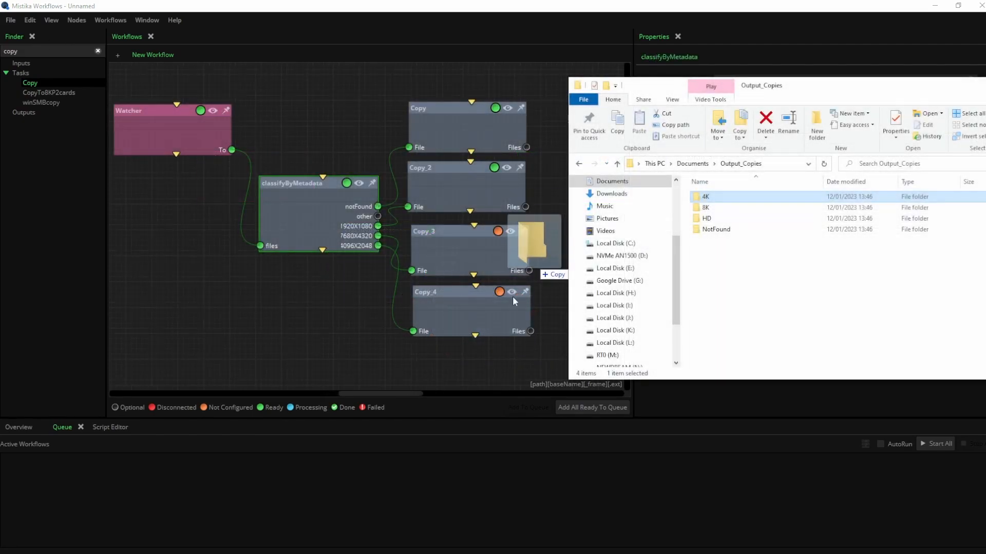
{"action": "left_click_drag", "start_coordinate": [534, 245], "coordinate": [469, 310]}
{"action": "left_click_drag", "start_coordinate": [711, 208], "coordinate": [482, 255]}
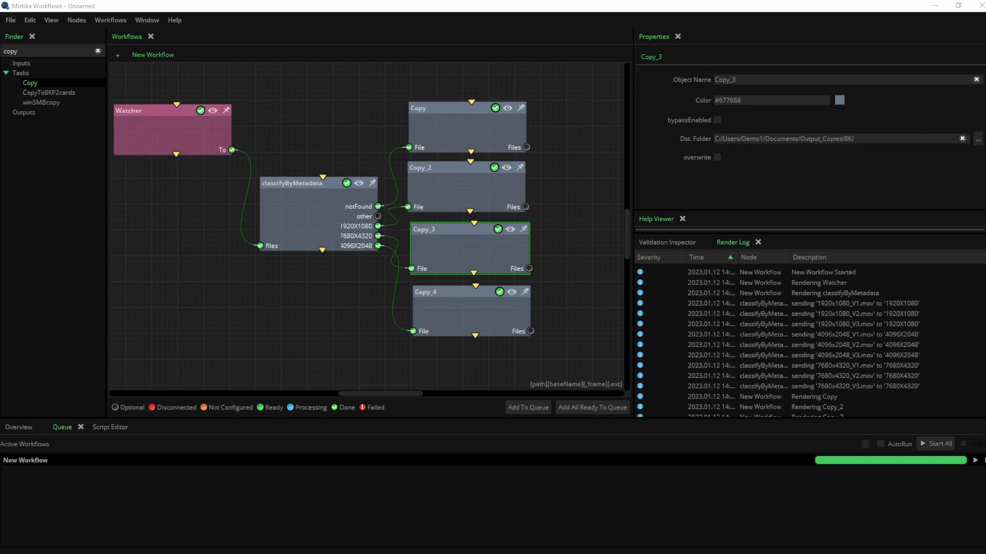
{"action": "left_click_drag", "start_coordinate": [983, 213], "coordinate": [653, 127]}
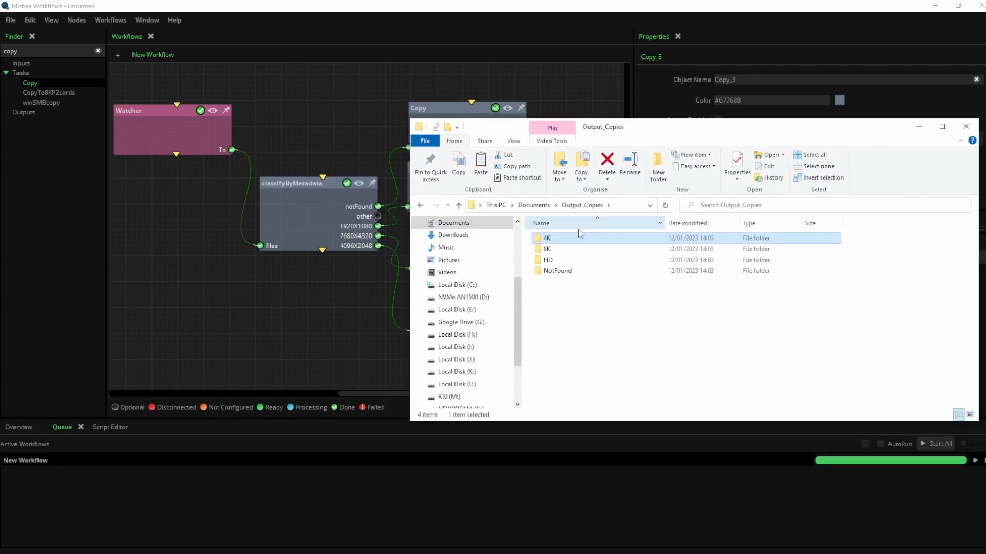
Check the HD, 4K, 8K and NotFound folders under Output_Copies, then move Explorer aside
{"action": "double_click", "coordinate": [560, 260]}
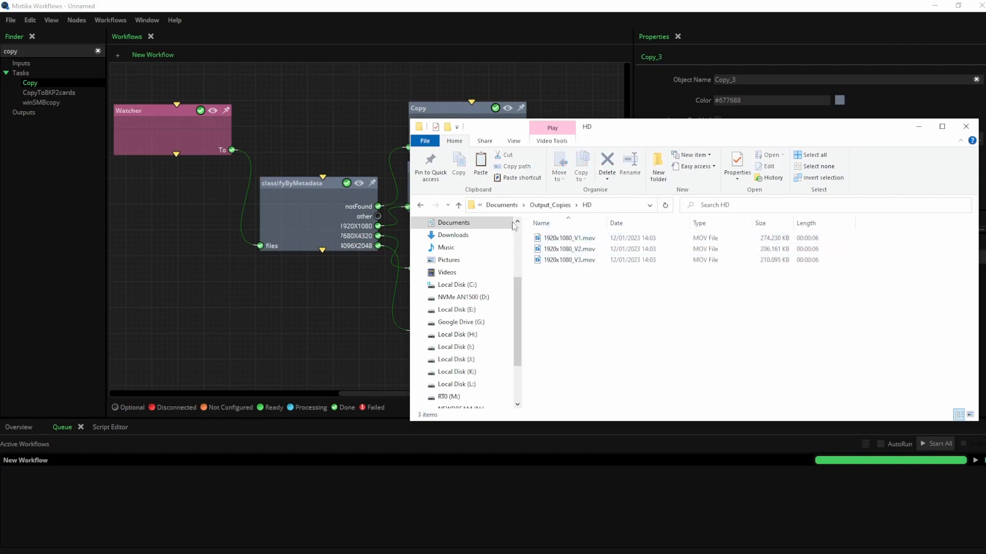
{"action": "left_click", "coordinate": [459, 206]}
{"action": "double_click", "coordinate": [543, 238]}
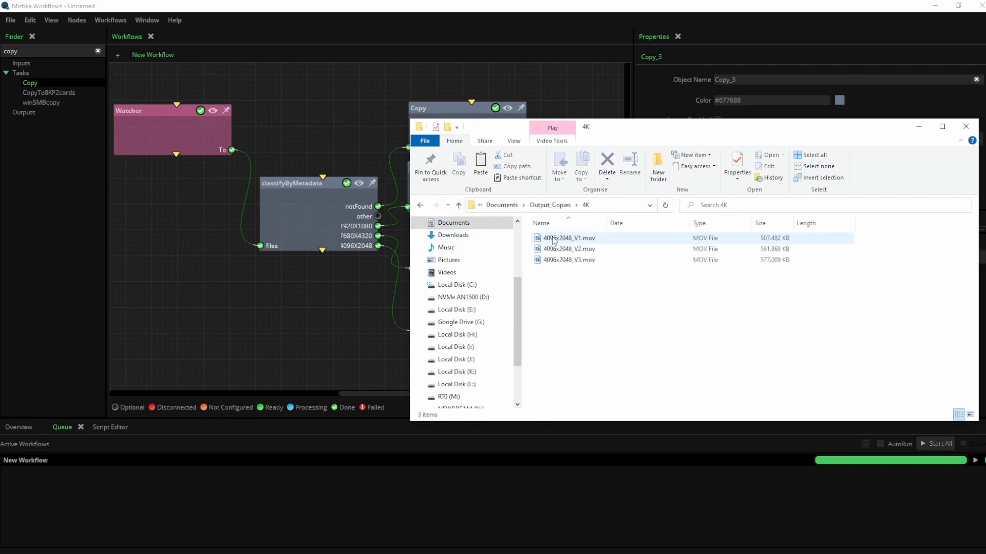
{"action": "left_click", "coordinate": [459, 205]}
{"action": "double_click", "coordinate": [549, 250]}
{"action": "left_click", "coordinate": [459, 205]}
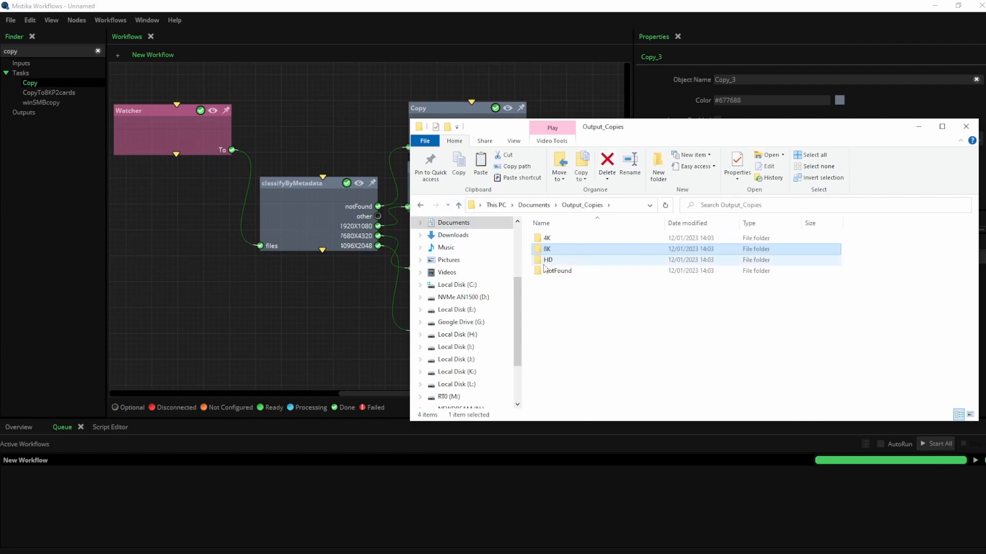
{"action": "left_click", "coordinate": [566, 272]}
{"action": "double_click", "coordinate": [566, 272]}
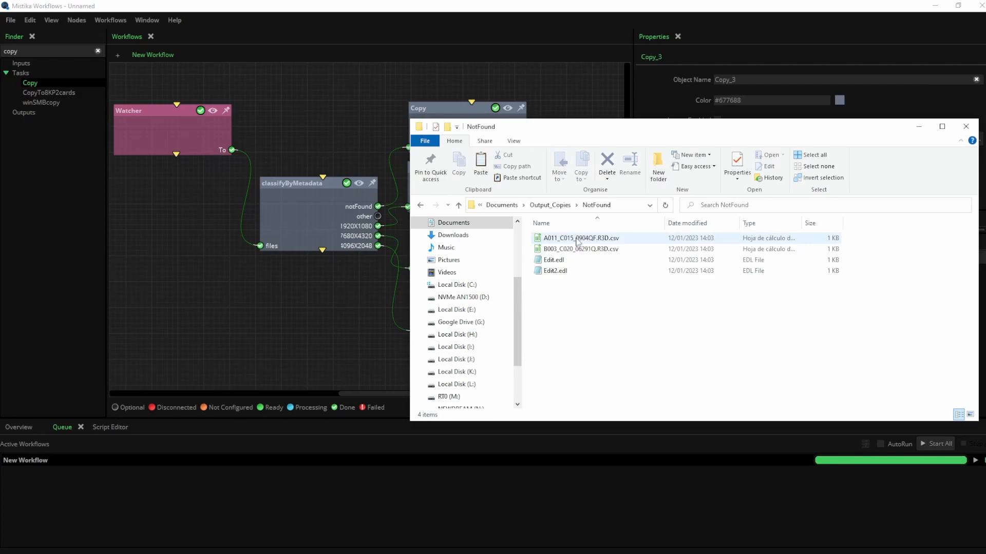
{"action": "left_click_drag", "start_coordinate": [583, 132], "coordinate": [985, 195]}
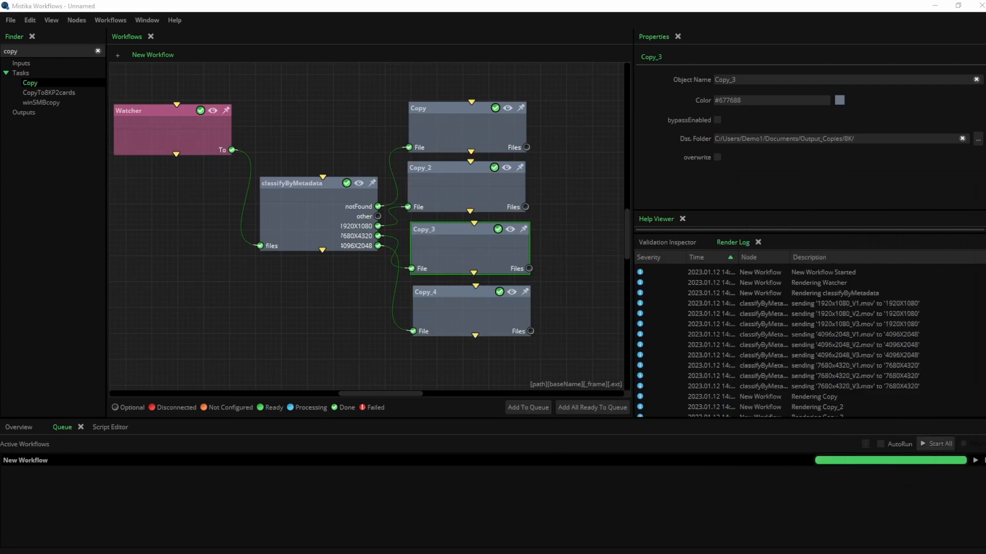